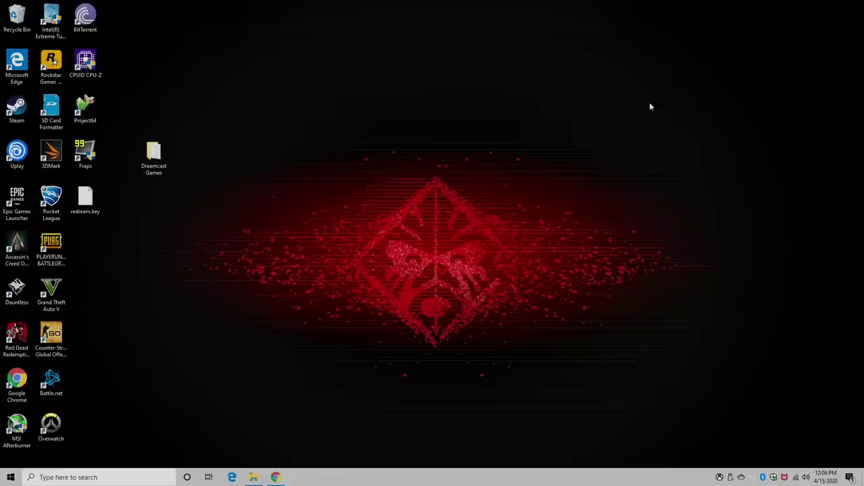
# Examine the Dreamcast Games folder, comparing the files inside the Tokyo Xtreme Racer 2 GDI folder with the Jet Grind Radio CDI file
pyautogui.doubleClick(153, 155)
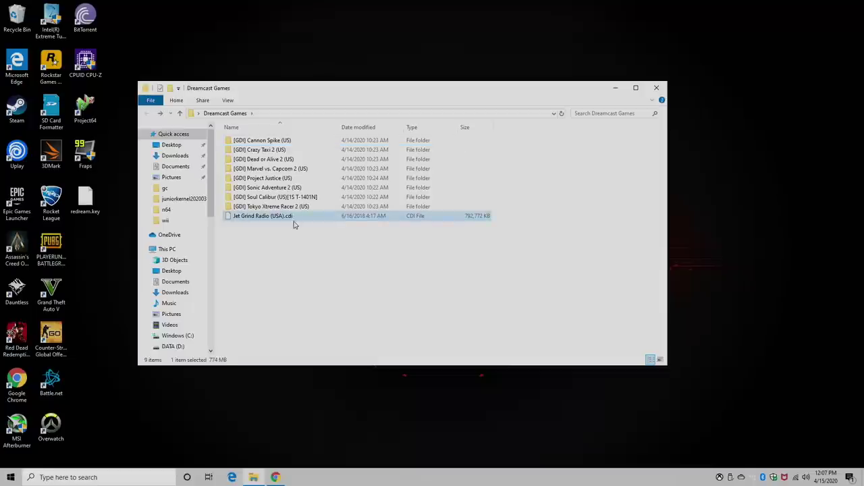
pyautogui.click(293, 207)
pyautogui.doubleClick(294, 211)
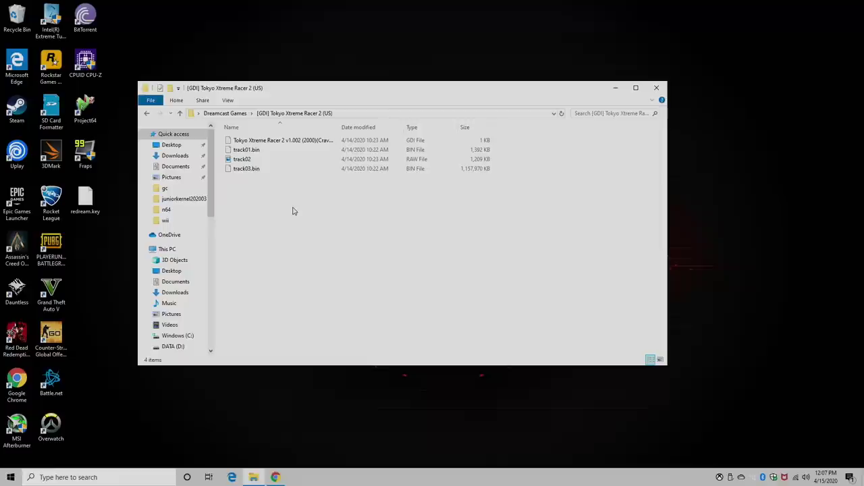
pyautogui.moveTo(339, 128); pyautogui.dragTo(423, 141)
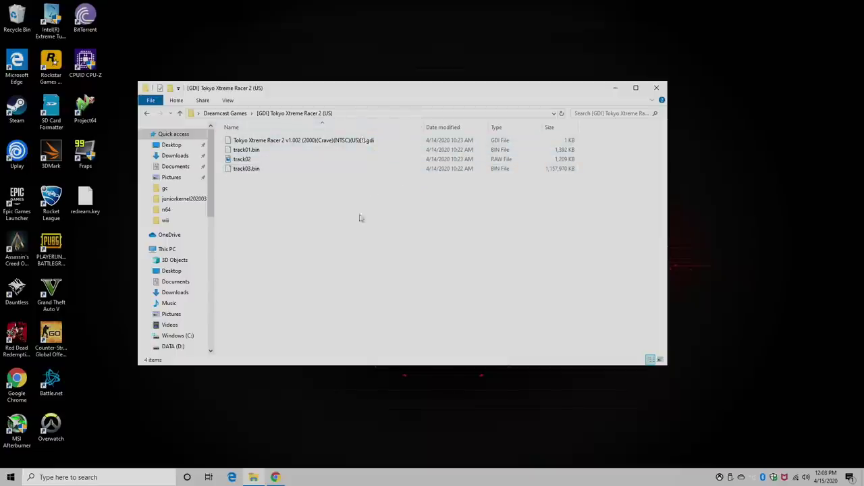
pyautogui.click(146, 115)
pyautogui.click(288, 217)
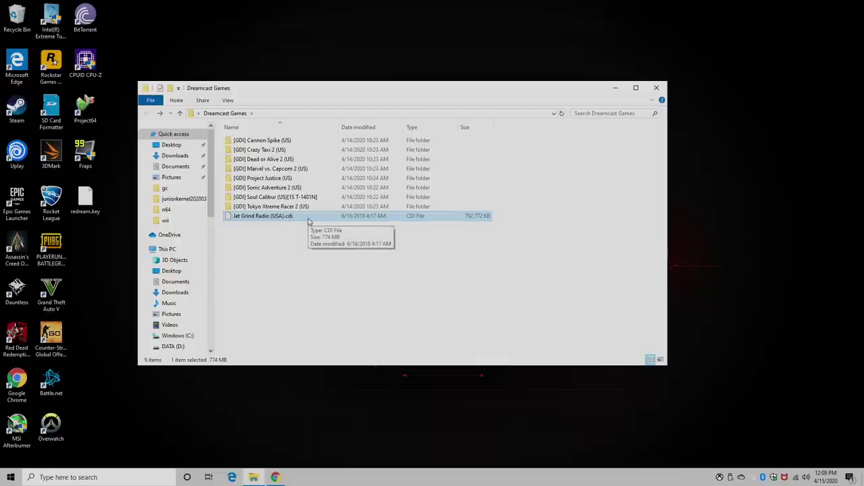
pyautogui.click(614, 89)
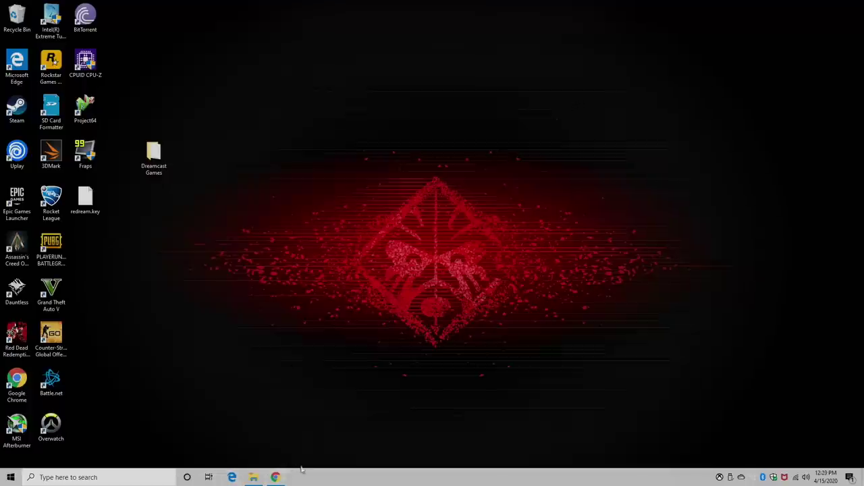
# Switch to Chrome, check the redream Google Play page, and download the stable v1.5.0 Windows release from redream.io
pyautogui.click(275, 477)
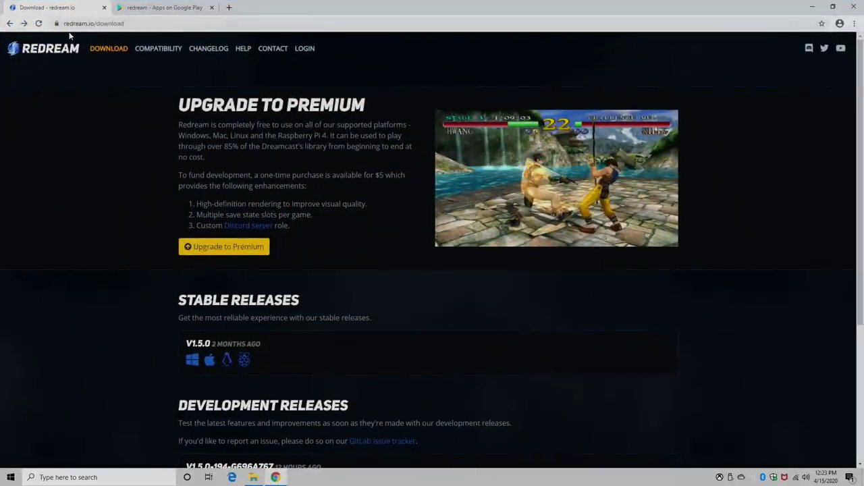
pyautogui.scroll(-2, 78, 214)
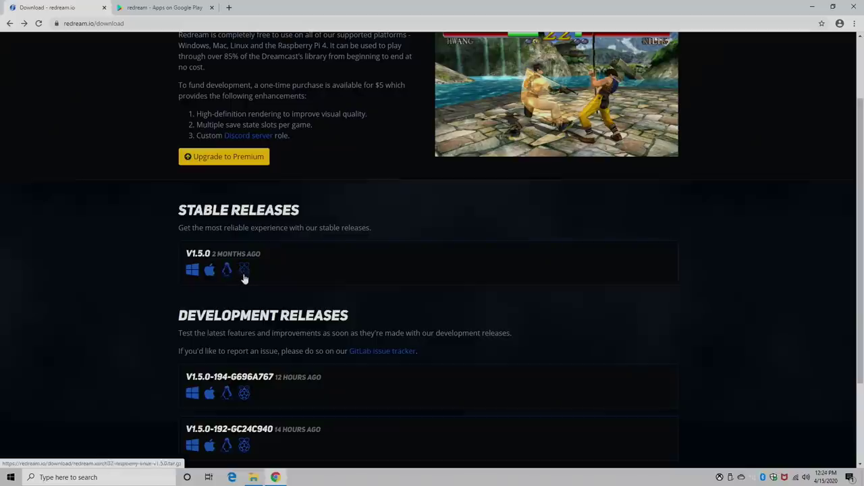
pyautogui.click(177, 8)
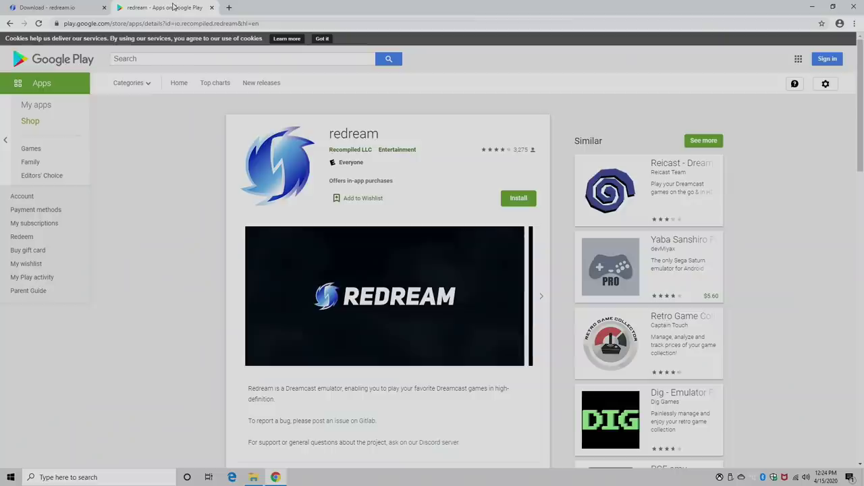
pyautogui.click(67, 7)
pyautogui.click(194, 276)
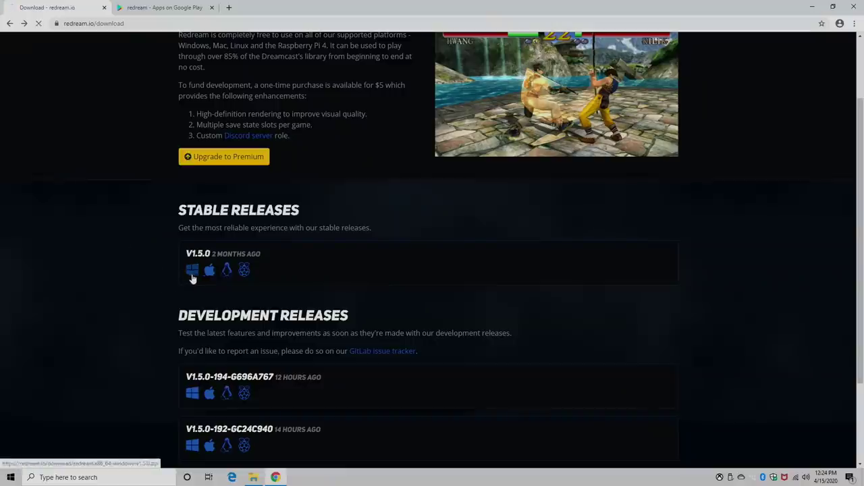
# Review the premium upgrade benefits on the download page, highlighting high-definition rendering and multiple save state slots
pyautogui.scroll(1, 133, 307)
pyautogui.scroll(1, 133, 310)
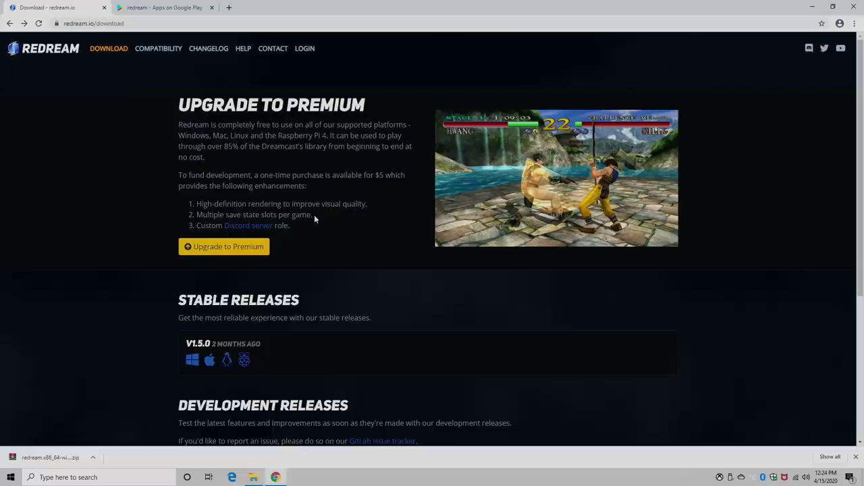
pyautogui.moveTo(315, 216); pyautogui.dragTo(195, 202)
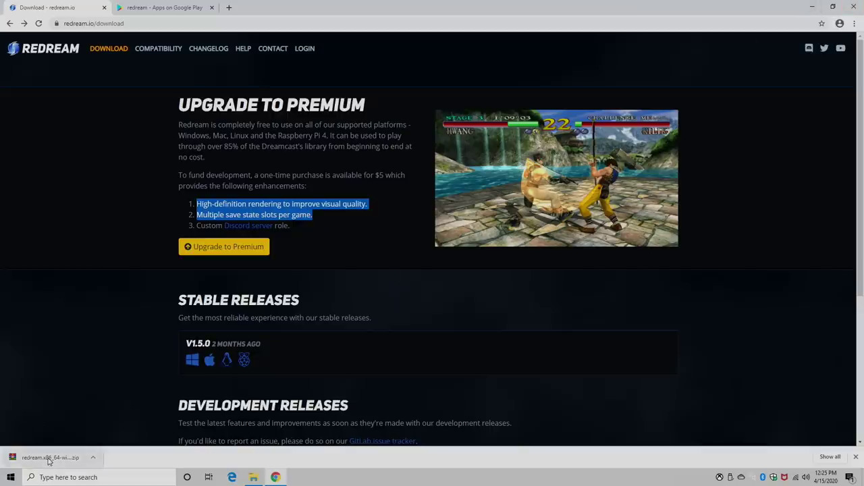
# Snap the browser to half the screen and put the downloaded redream zip on the desktop
pyautogui.press('super+Right')
pyautogui.press('Escape')
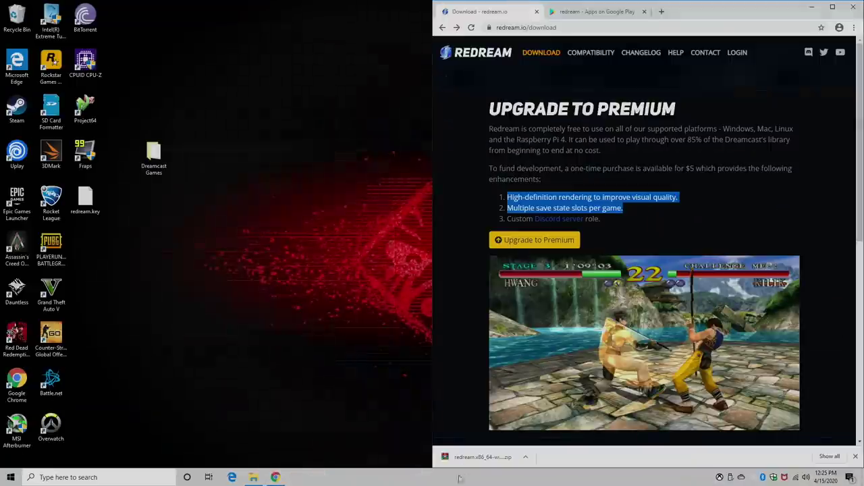
pyautogui.moveTo(472, 458); pyautogui.dragTo(260, 111)
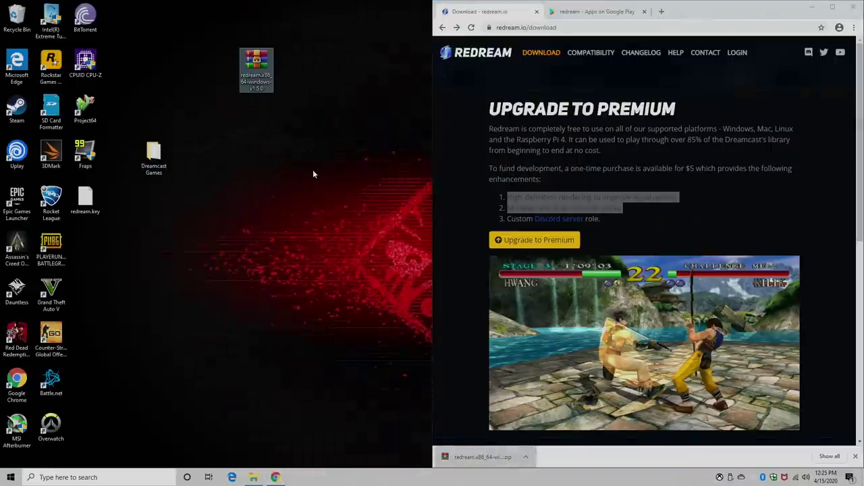
# Extract the archive to its own redream.x86_64-windows-v1.5.0 folder, move that folder below the archive on the desktop, and open it
pyautogui.rightClick(264, 75)
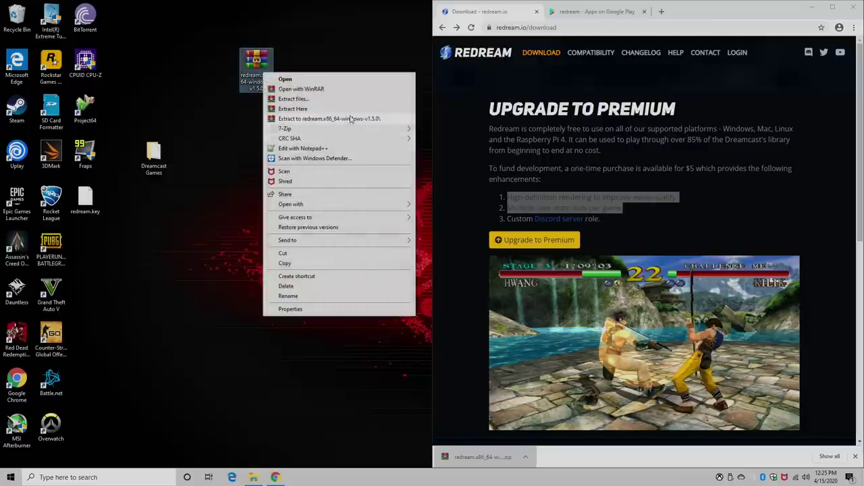
pyautogui.click(350, 119)
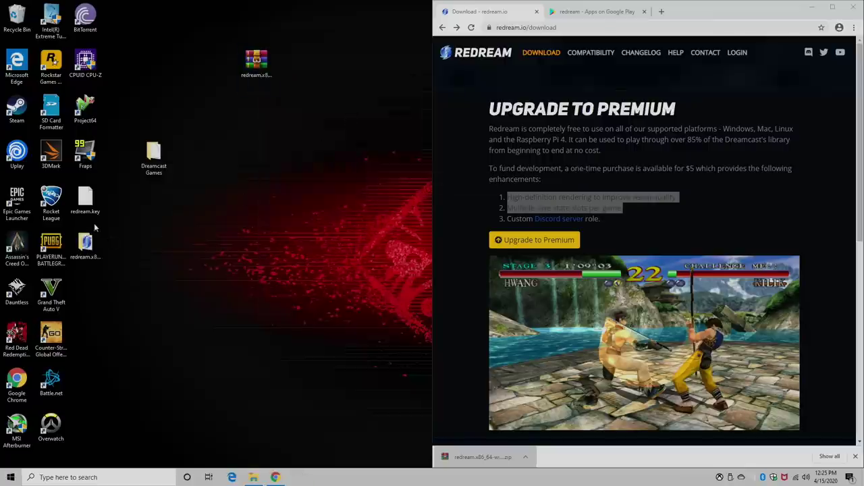
pyautogui.moveTo(86, 244); pyautogui.dragTo(259, 170)
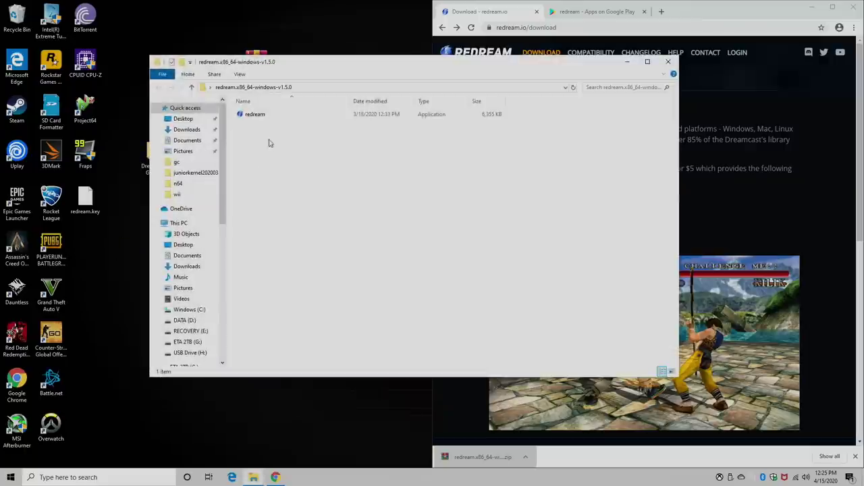
# Create a shortcut for the redream application and place it on the desktop below redream.key
pyautogui.click(252, 116)
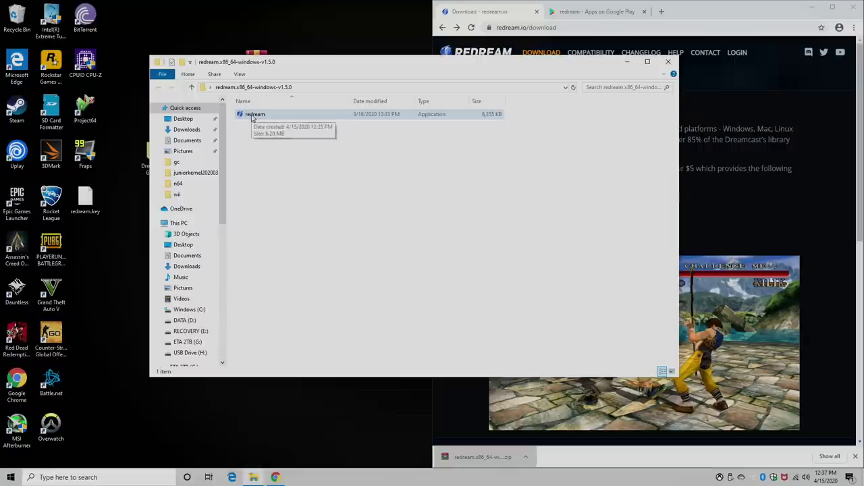
pyautogui.rightClick(251, 116)
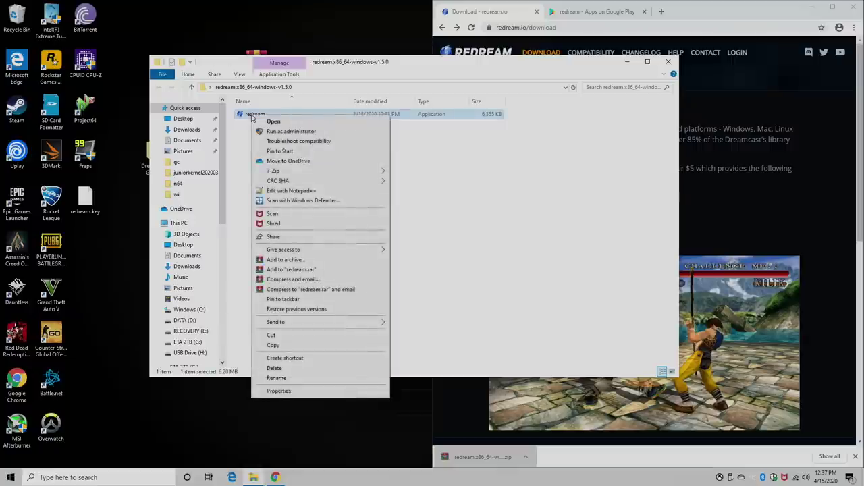
pyautogui.click(297, 358)
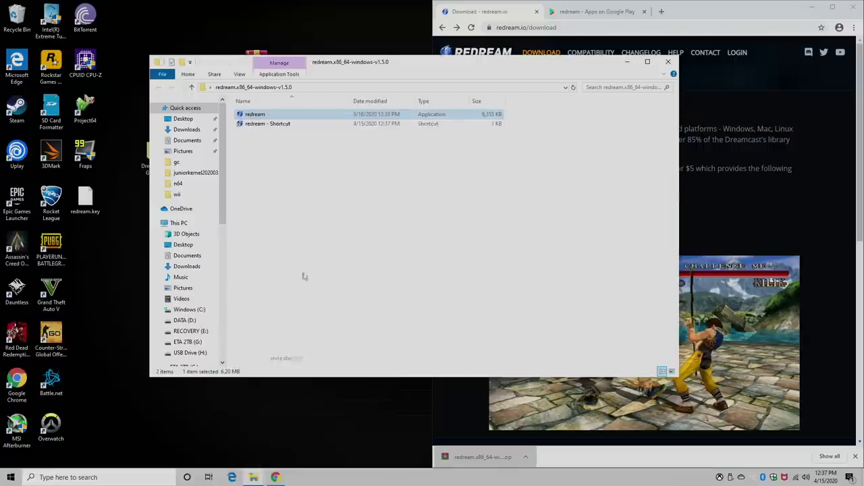
pyautogui.moveTo(271, 115); pyautogui.dragTo(138, 255)
pyautogui.press('super+d')
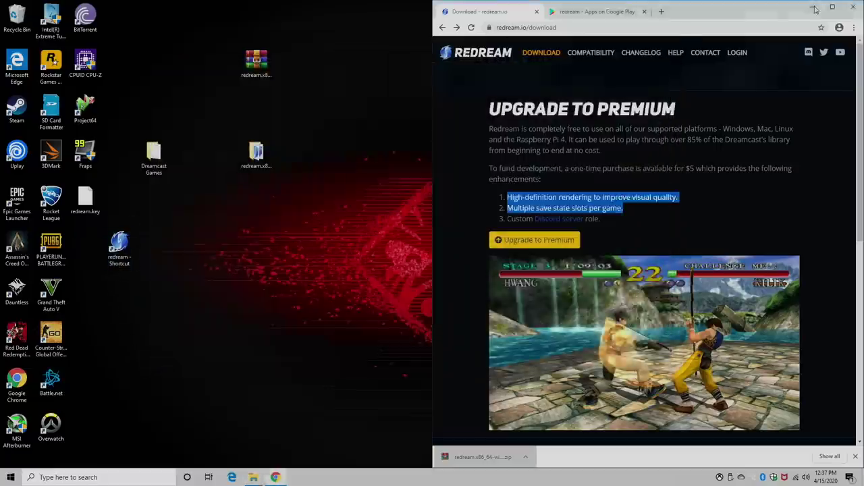
pyautogui.moveTo(119, 247); pyautogui.dragTo(85, 247)
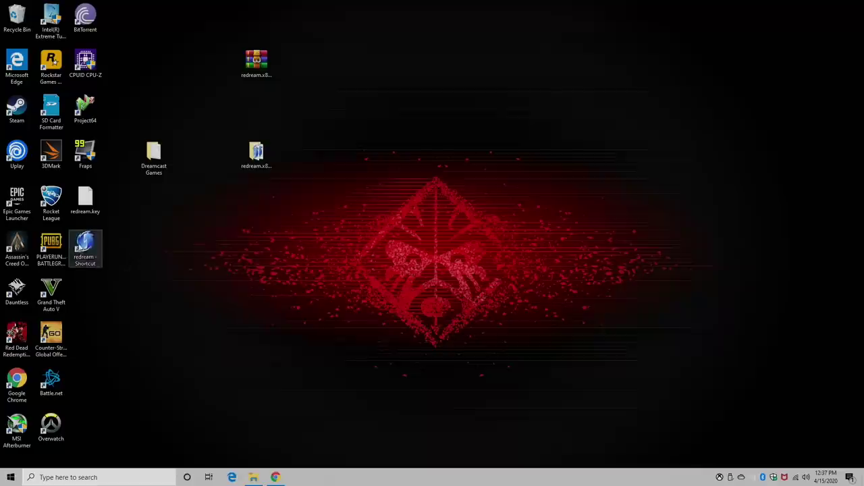
# Launch redream from its desktop shortcut and look through the Library, Input, Video and System pages
pyautogui.doubleClick(85, 248)
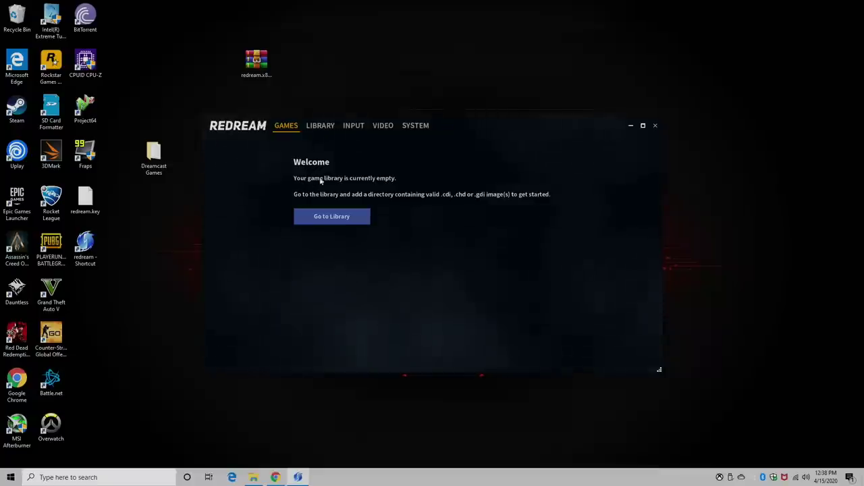
pyautogui.click(324, 127)
pyautogui.click(358, 129)
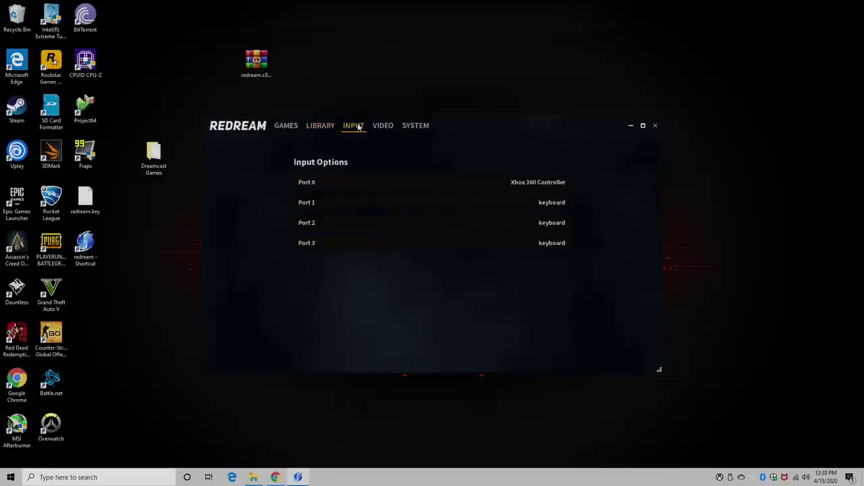
pyautogui.click(384, 131)
pyautogui.click(416, 130)
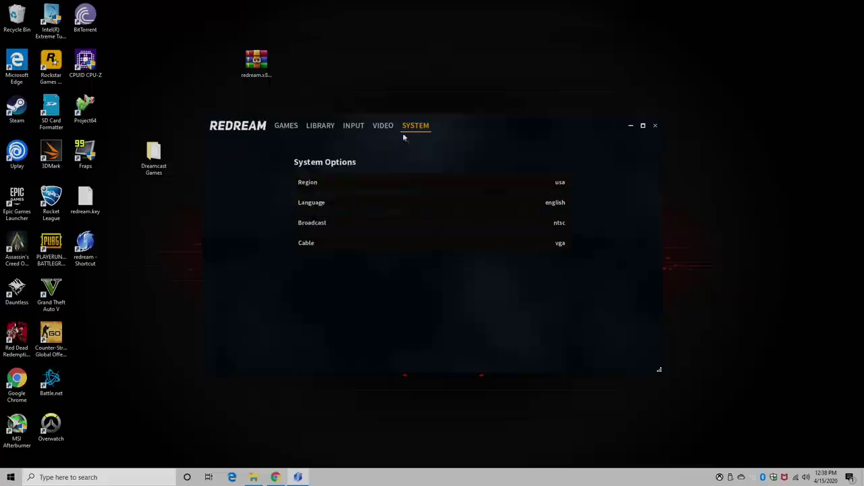
# Set redream's window mode to exclusive fullscreen in the video options
pyautogui.click(383, 127)
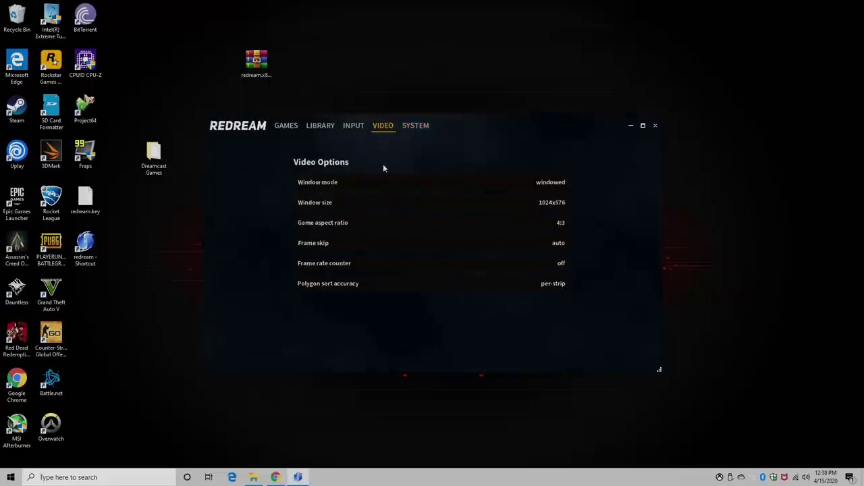
pyautogui.click(351, 187)
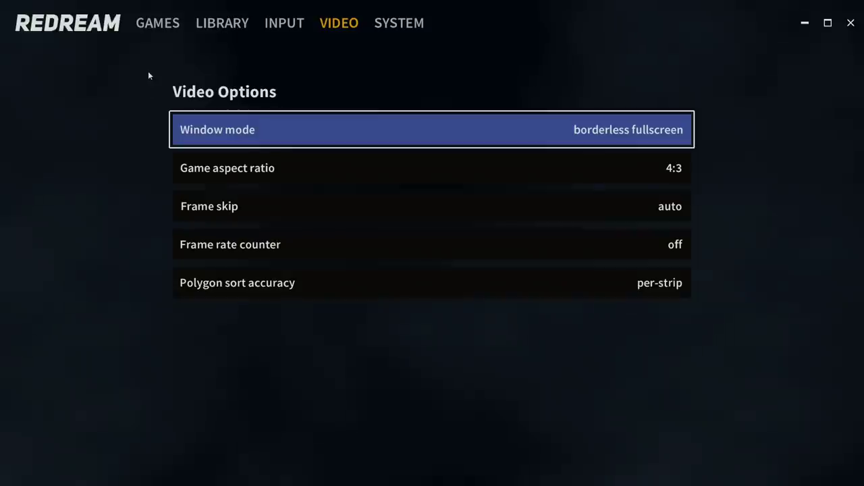
pyautogui.click(254, 128)
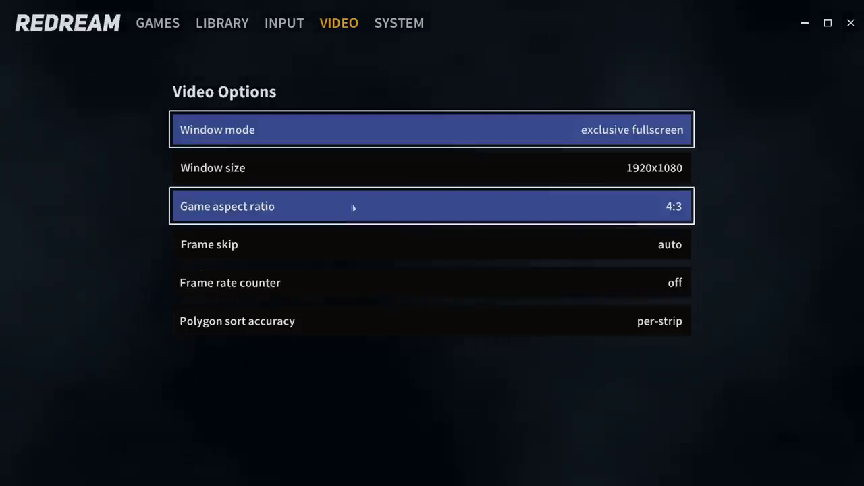
# Try the 16:9 game aspect ratio and cycle the option back to 4:3
pyautogui.click(624, 206)
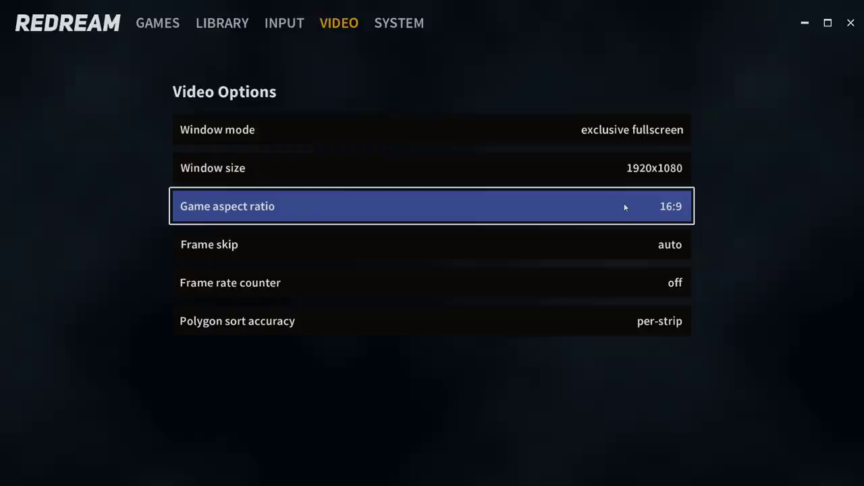
pyautogui.click(623, 207)
pyautogui.click(624, 207)
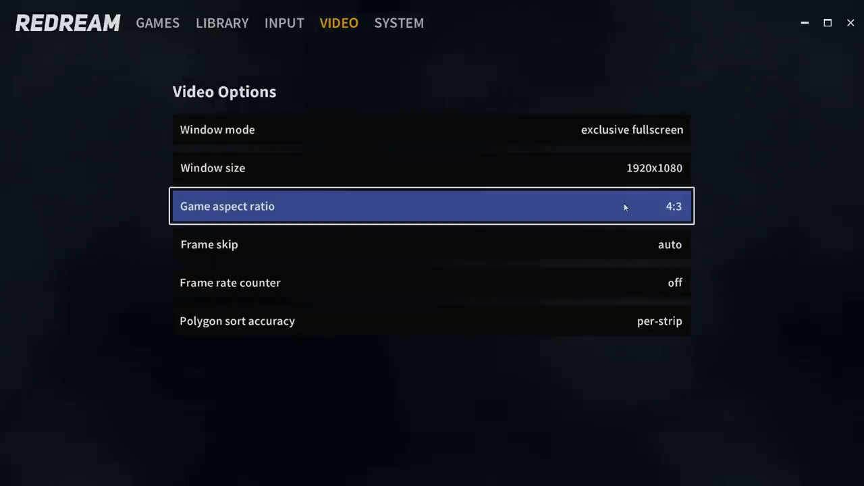
# Turn frame skip off and set the frame rate counter to vblanks per second, keeping polygon sort accuracy at per-strip
pyautogui.click(598, 253)
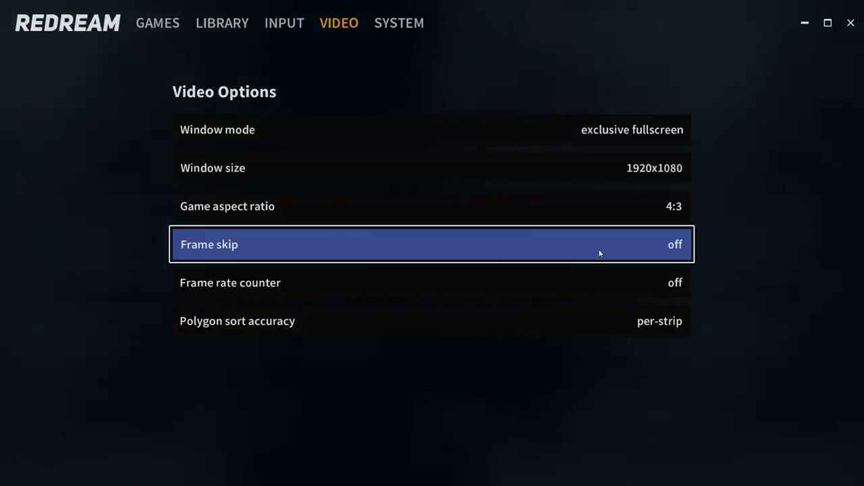
pyautogui.click(589, 289)
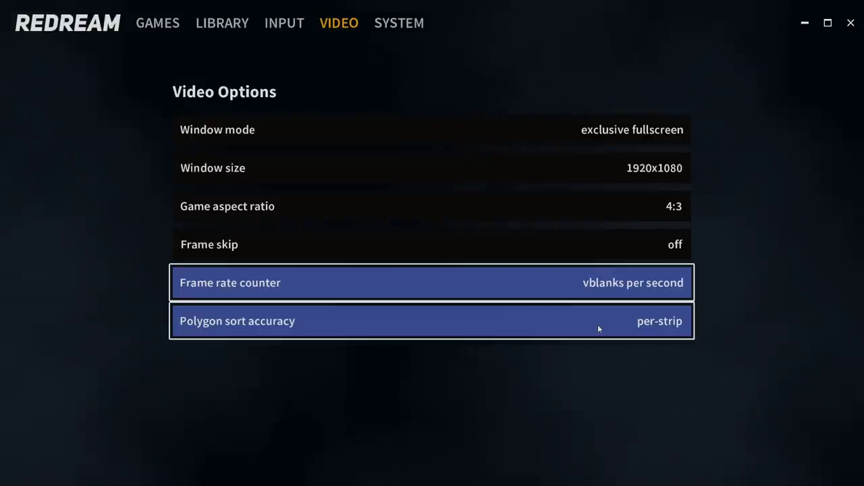
pyautogui.click(639, 323)
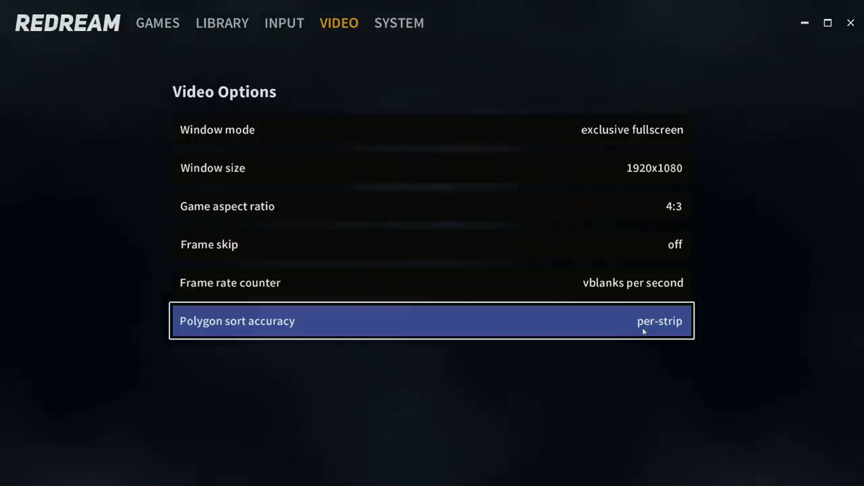
# Open the custom button binds of the Xbox 360 Controller assigned to Port 0
pyautogui.click(290, 23)
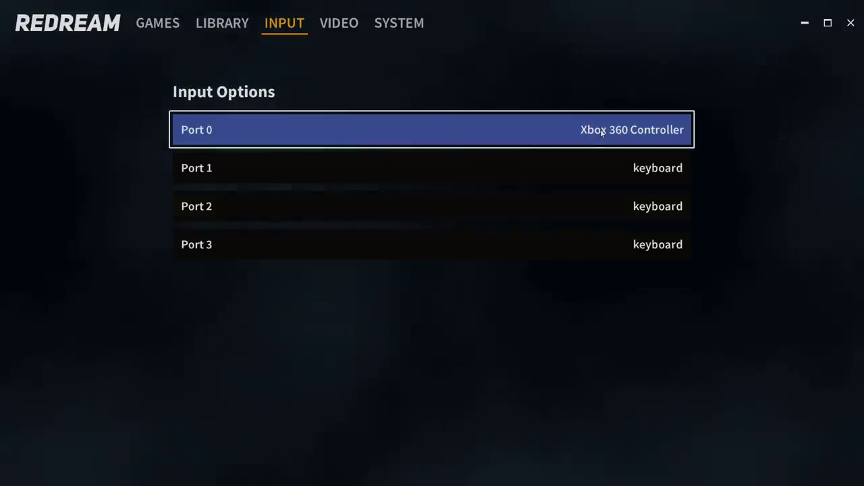
pyautogui.click(517, 136)
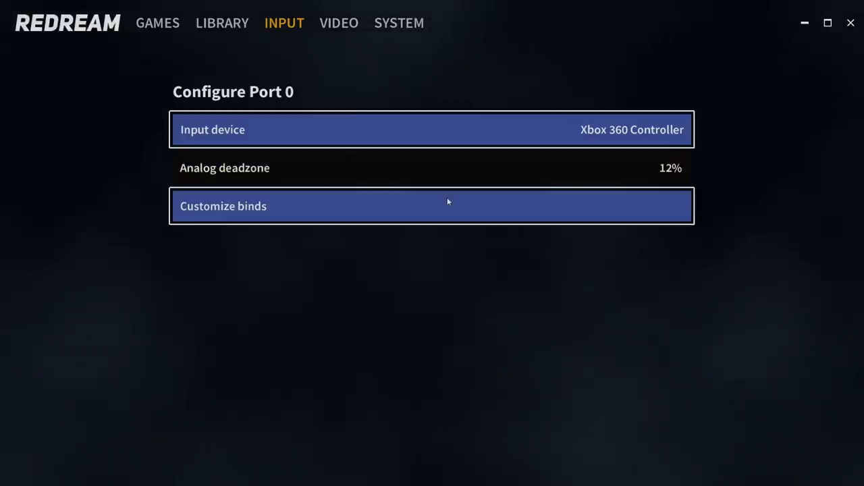
pyautogui.click(444, 205)
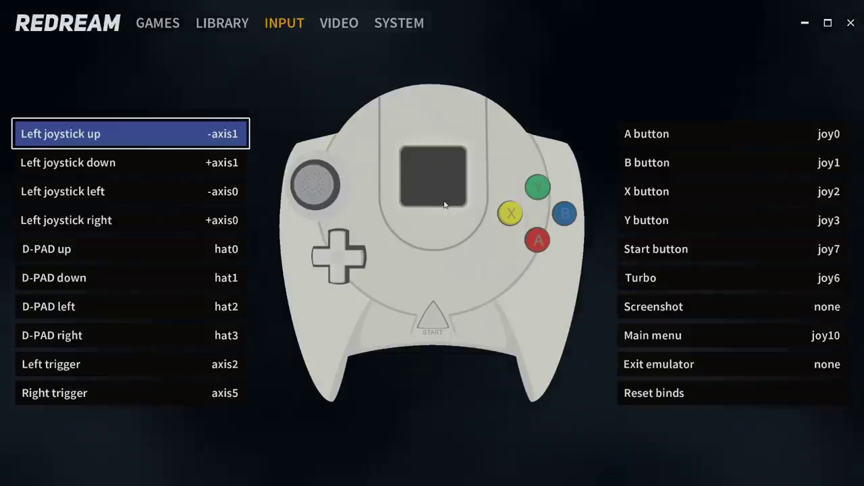
# Rebind the controller's Main menu function to joy9
pyautogui.click(122, 135)
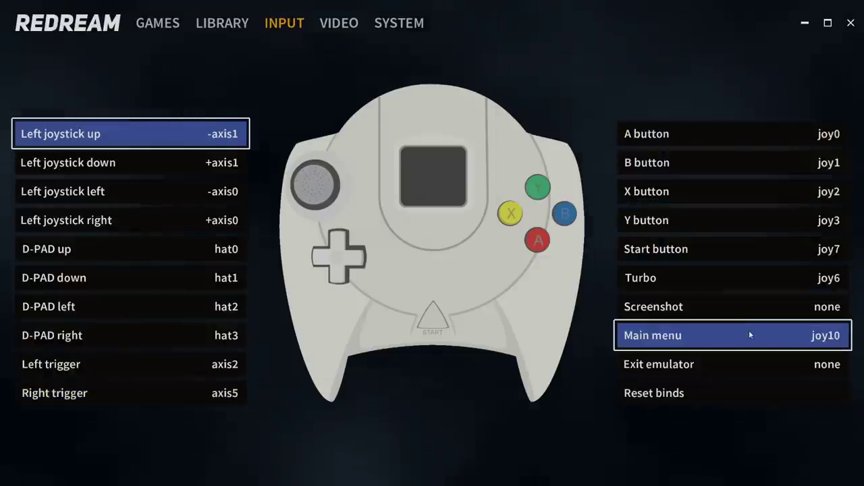
pyautogui.click(674, 345)
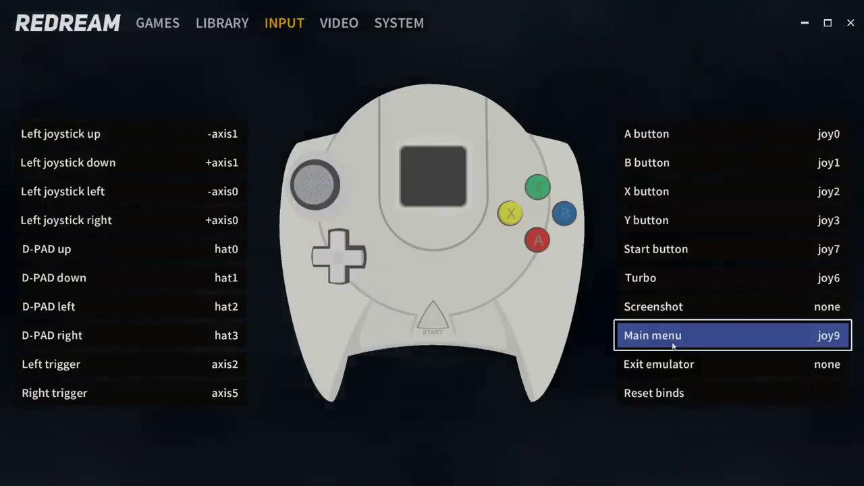
# Add the Dreamcast Games folder from the C: drive user's Desktop to the game library
pyautogui.click(241, 15)
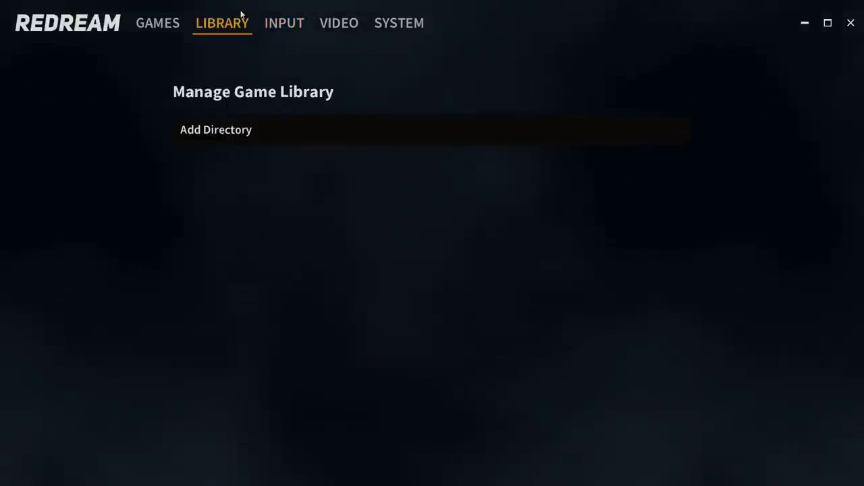
pyautogui.click(240, 139)
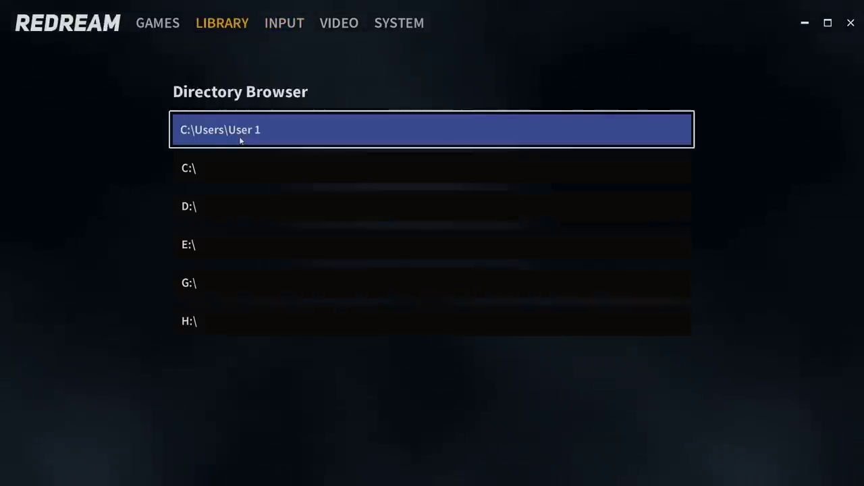
pyautogui.click(208, 173)
pyautogui.scroll(-5, 197, 332)
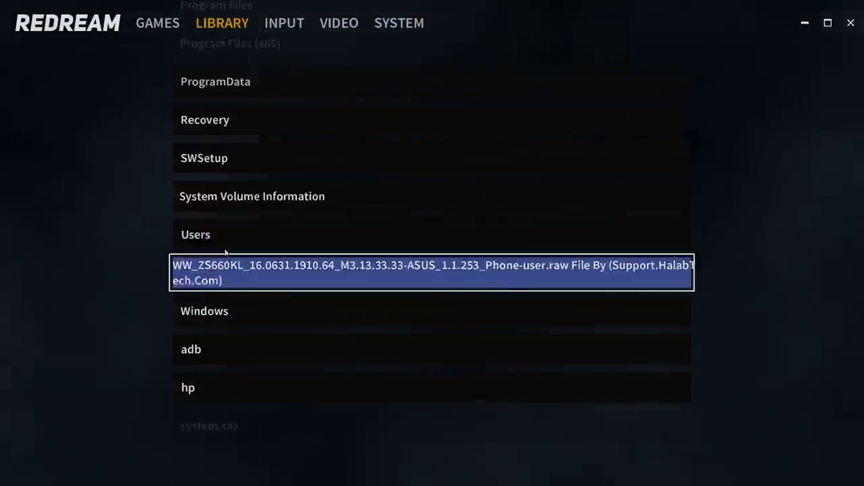
pyautogui.click(282, 225)
pyautogui.click(219, 346)
pyautogui.scroll(-4, 218, 346)
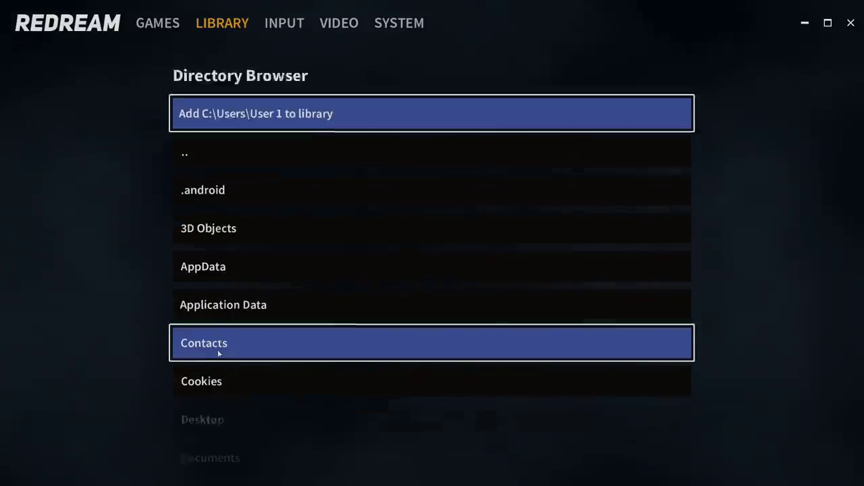
pyautogui.click(220, 302)
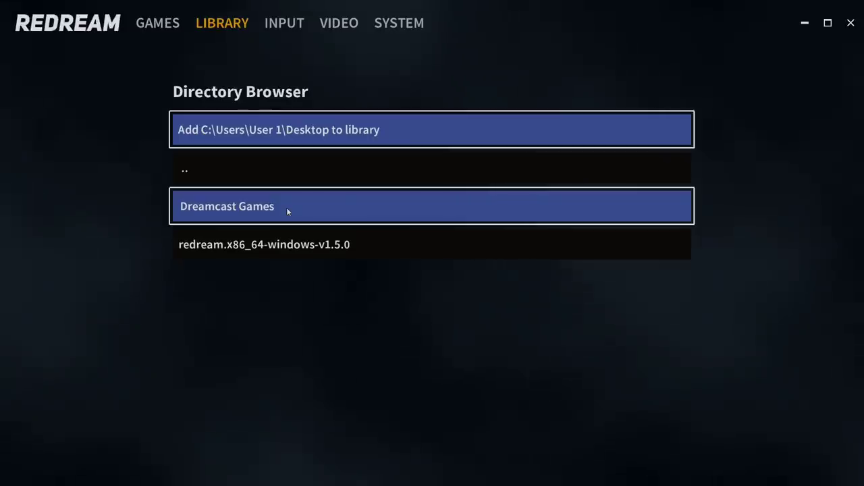
pyautogui.click(286, 207)
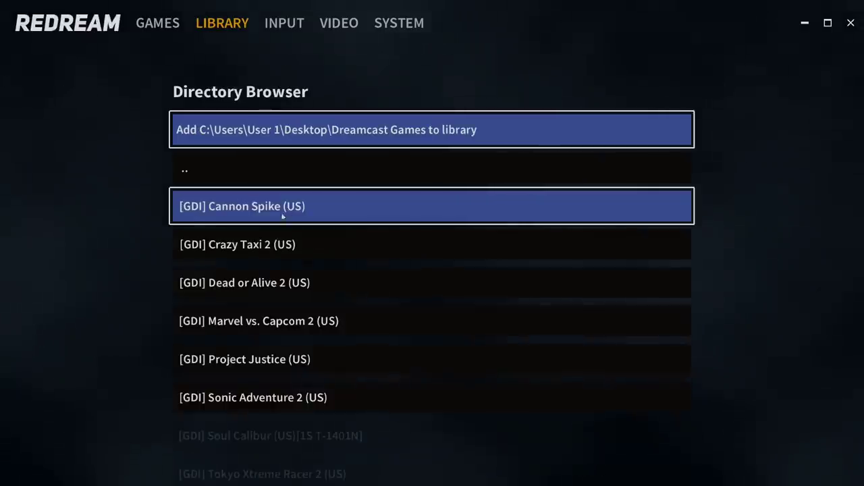
pyautogui.click(271, 132)
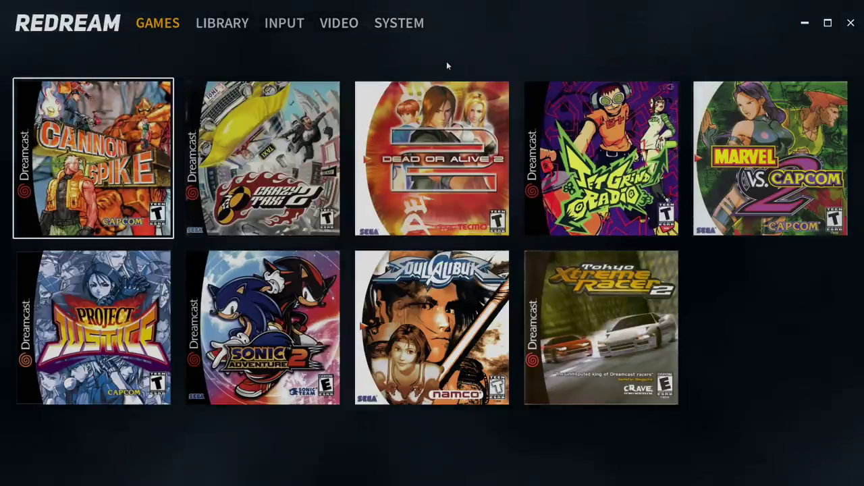
# Browse through the covers in the games list and stop on Soul Calibur
pyautogui.press('Right')
pyautogui.press('Right')
pyautogui.press('Right')
pyautogui.press('Right')
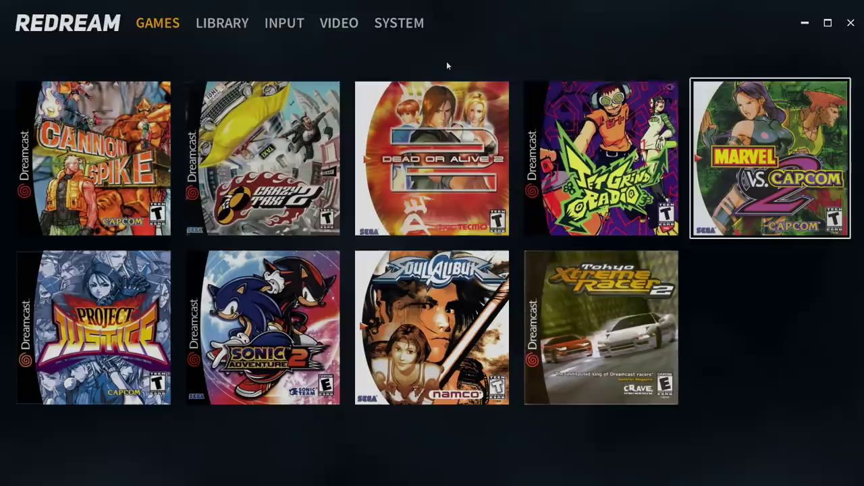
pyautogui.press('Left')
pyautogui.press('Left')
pyautogui.press('Left')
pyautogui.press('Left')
pyautogui.press('Right')
pyautogui.press('Right')
pyautogui.press('Right')
pyautogui.press('Right')
pyautogui.press('Left')
pyautogui.press('Left')
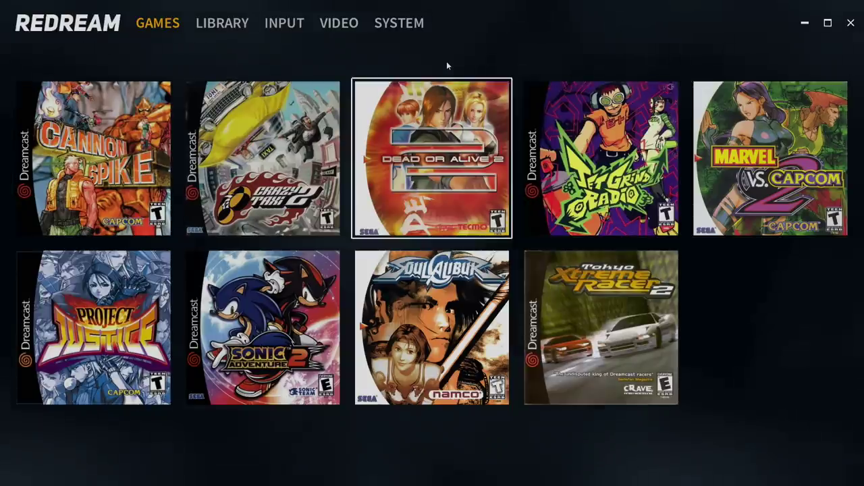
pyautogui.press('Left')
pyautogui.press('Left')
pyautogui.press('Down')
pyautogui.press('Right')
pyautogui.press('Right')
pyautogui.press('Right')
pyautogui.press('Up')
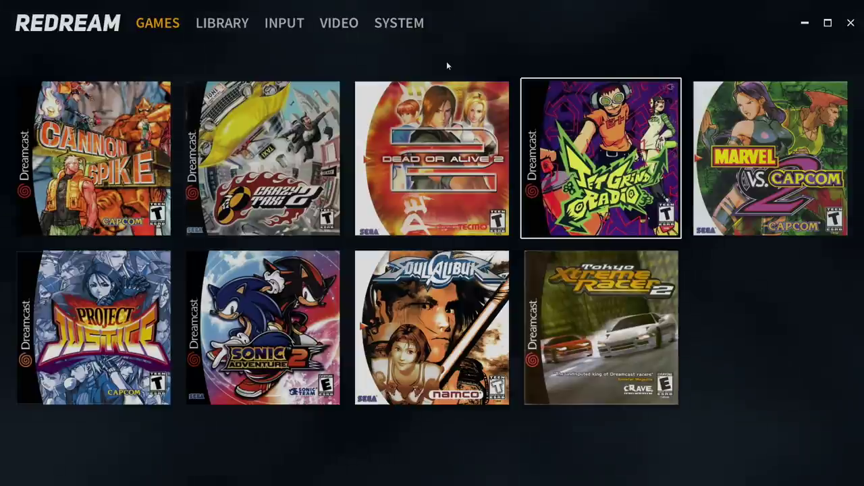
pyautogui.press('Down')
pyautogui.press('Left')
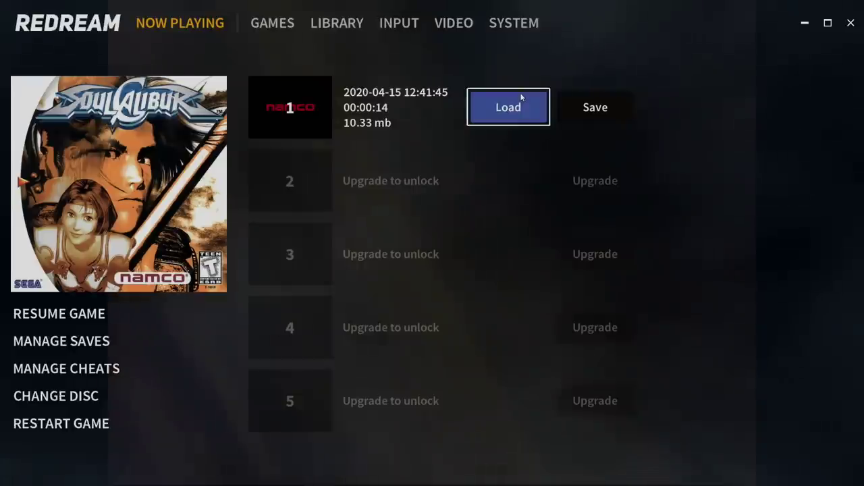
# Turn on the Soul Calibur cheats that unlock Hwang, Yoshimitsu, Lizardman, Siegfried and Rock
pyautogui.click(84, 371)
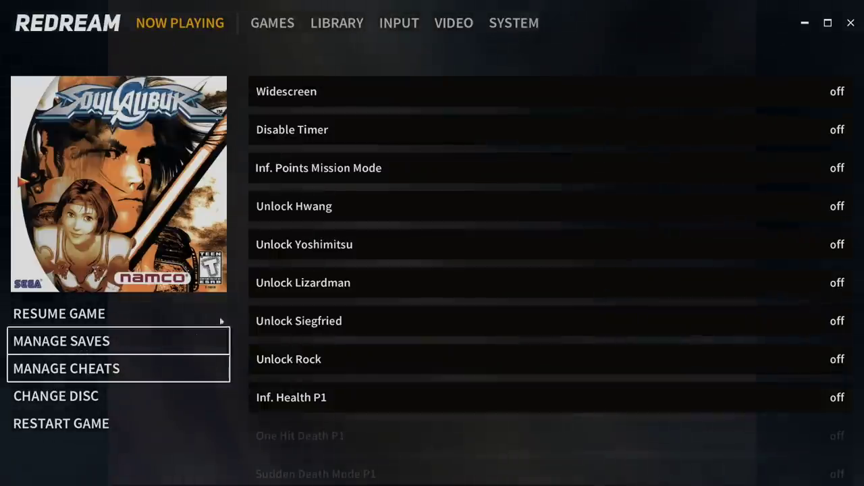
pyautogui.scroll(-9, 353, 220)
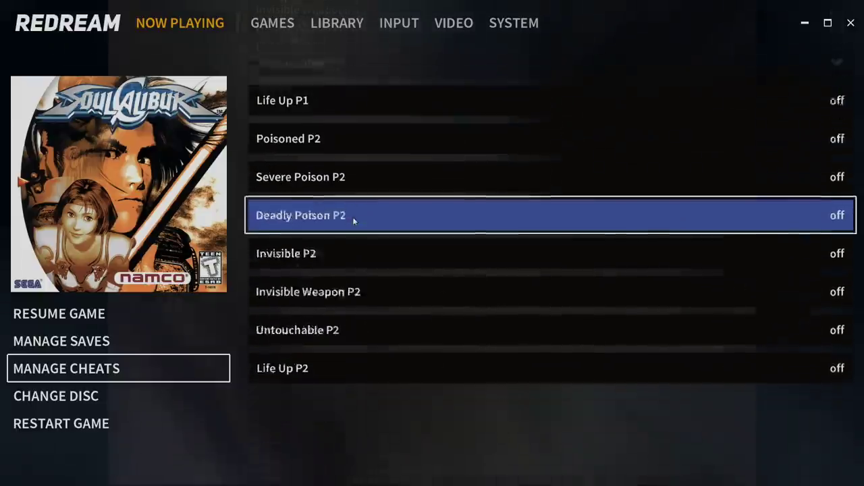
pyautogui.scroll(8, 353, 216)
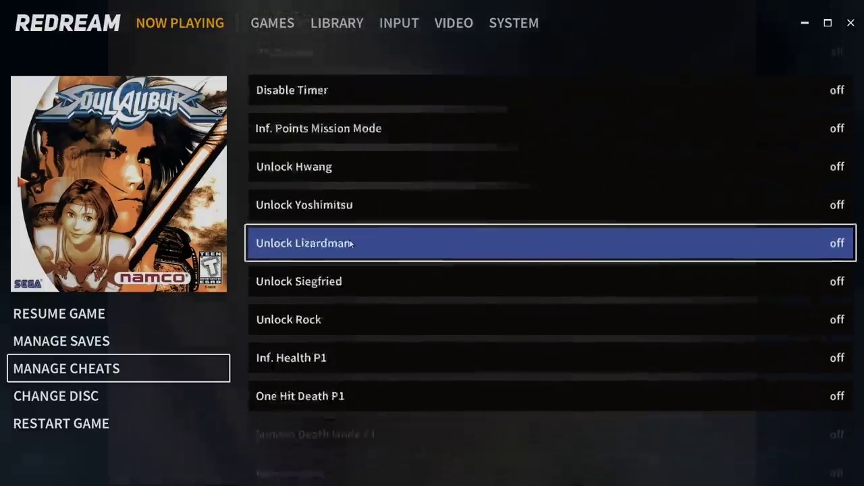
pyautogui.scroll(1, 351, 243)
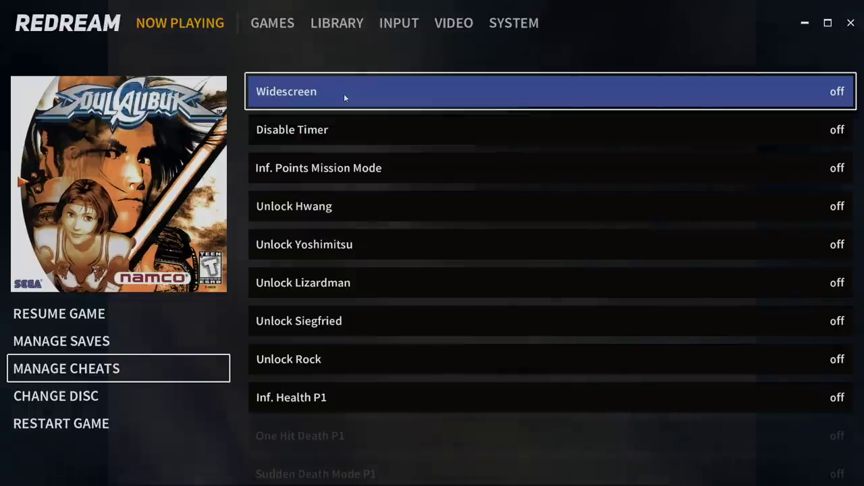
pyautogui.click(337, 208)
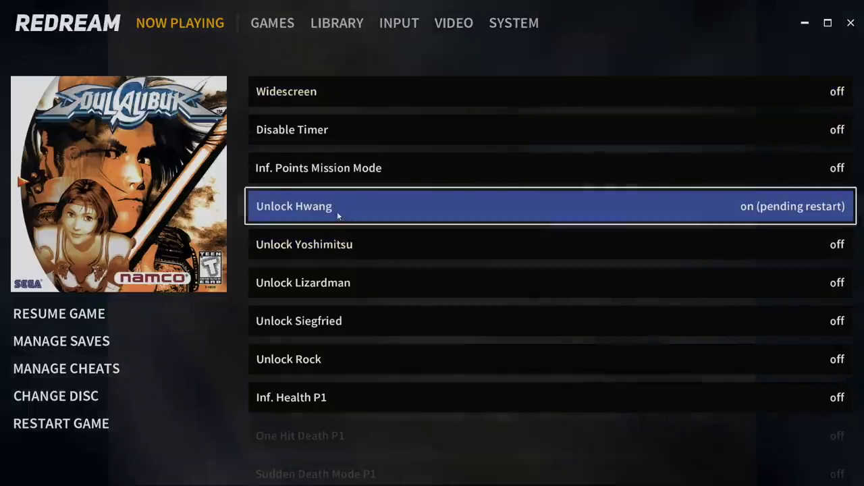
pyautogui.click(337, 243)
pyautogui.click(338, 283)
pyautogui.click(339, 321)
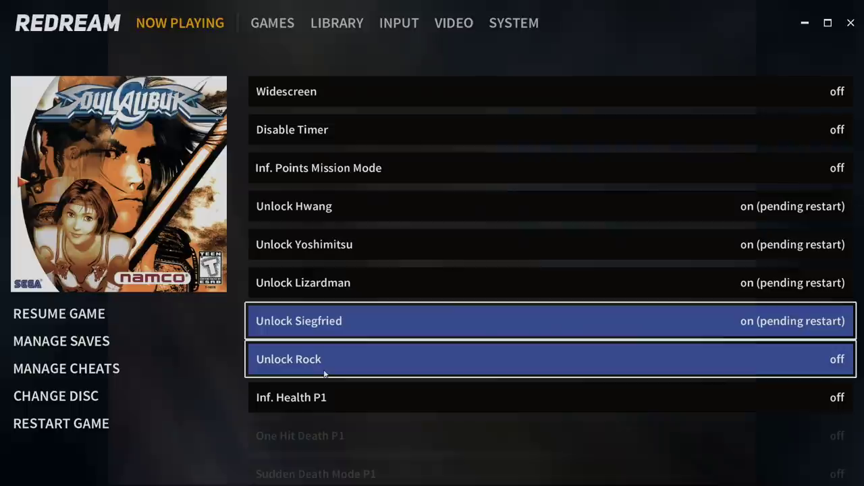
pyautogui.click(325, 370)
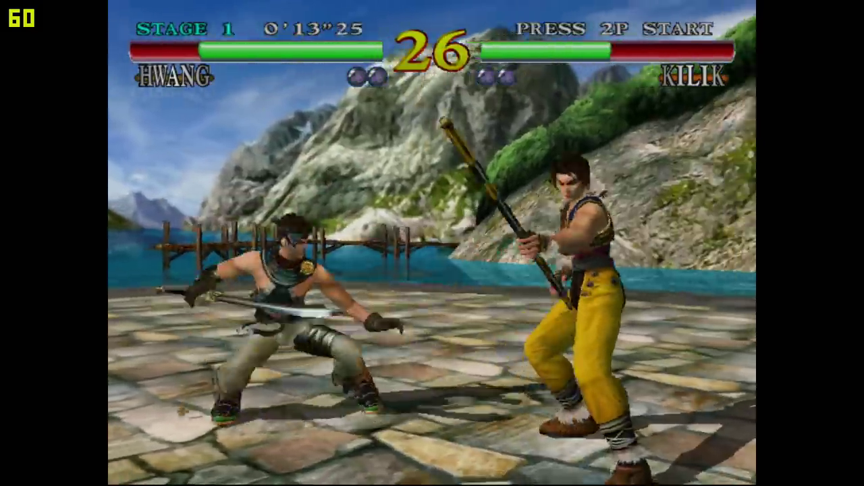
# Pause the Soul Calibur match and save its state over slot 1, returning to the game menu
pyautogui.press('Escape')
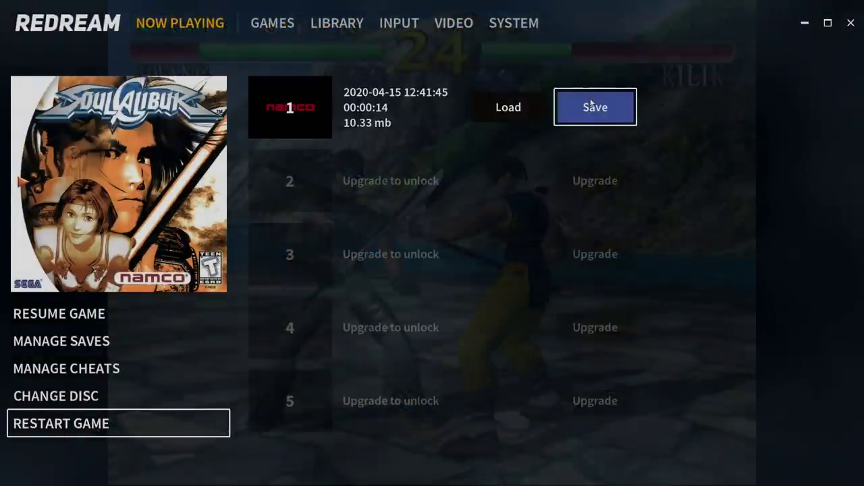
pyautogui.click(591, 102)
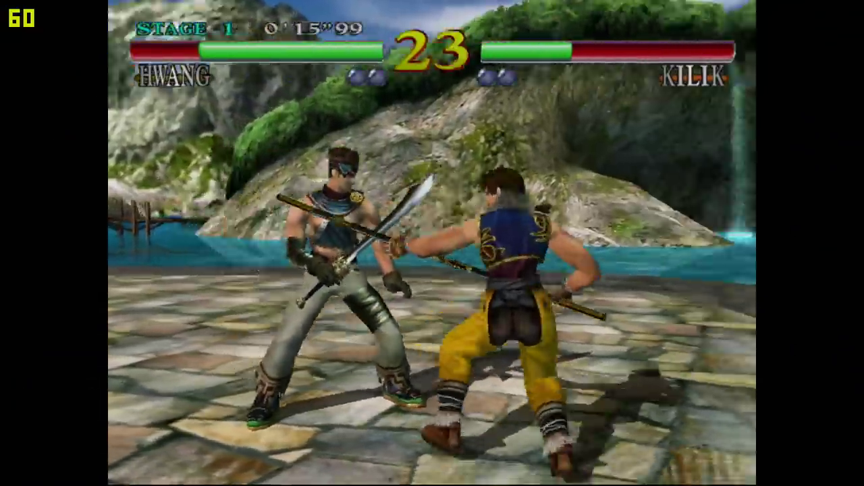
pyautogui.press('Escape')
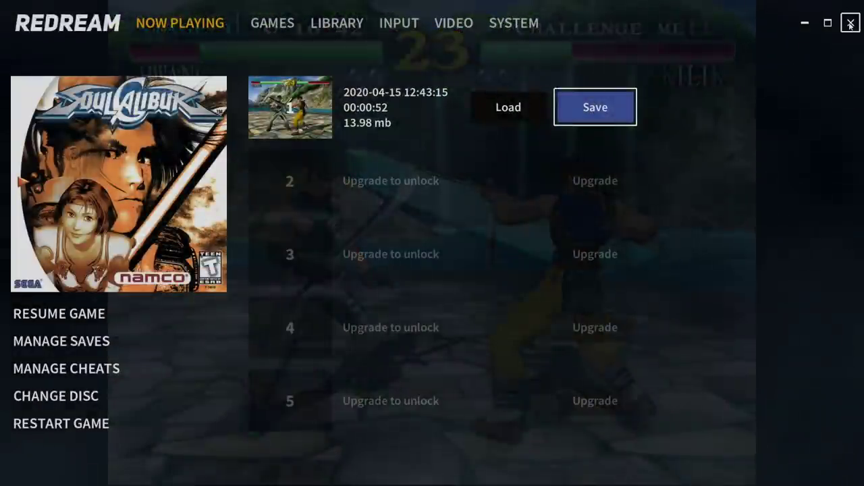
# Close redream and move the redream.key file from the desktop into the redream.x86_64-windows-v1.5.0 folder
pyautogui.click(851, 23)
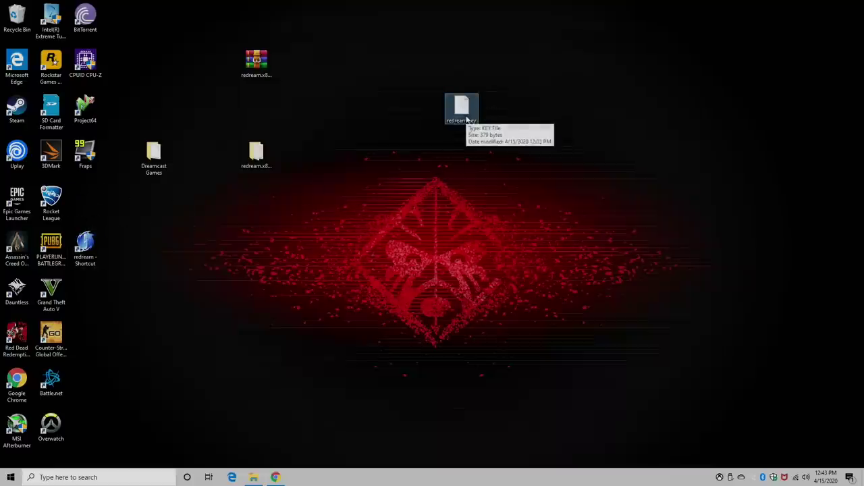
pyautogui.doubleClick(256, 154)
pyautogui.moveTo(388, 70); pyautogui.dragTo(475, 184)
pyautogui.moveTo(462, 108); pyautogui.dragTo(362, 380)
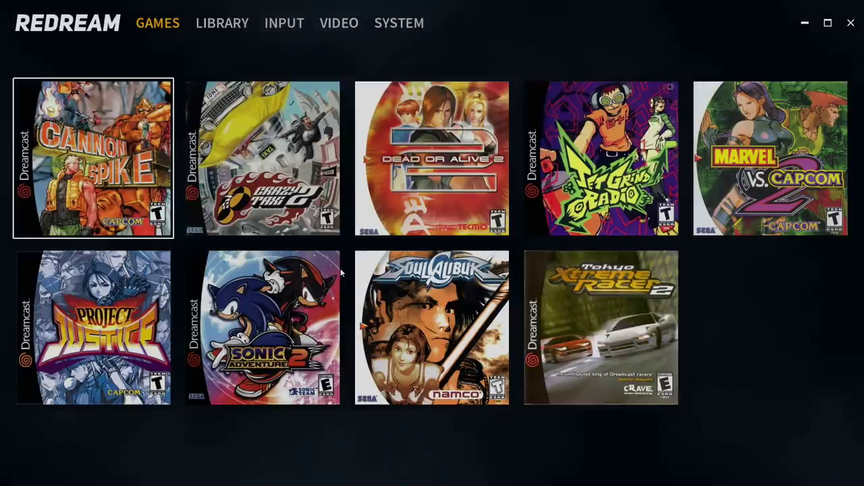
# Set the game resolution to 3840x2880 and polygon sort accuracy to per-pixel (32 layers) in redream's video options
pyautogui.click(340, 24)
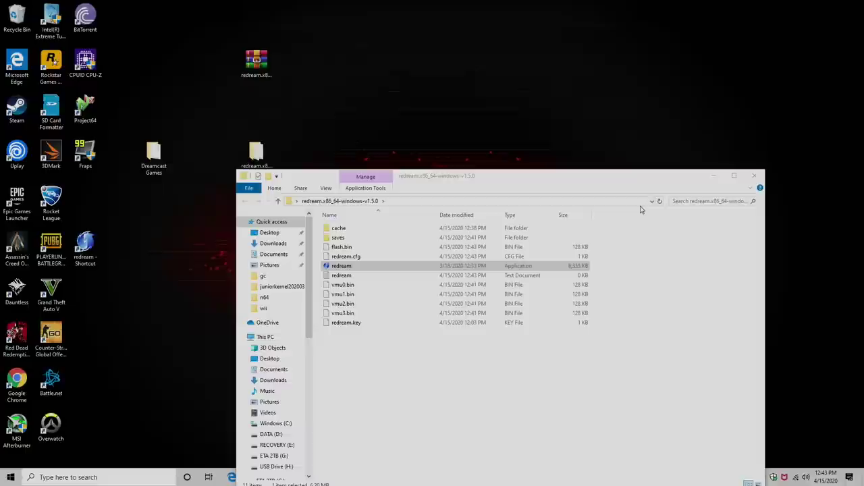
pyautogui.click(602, 213)
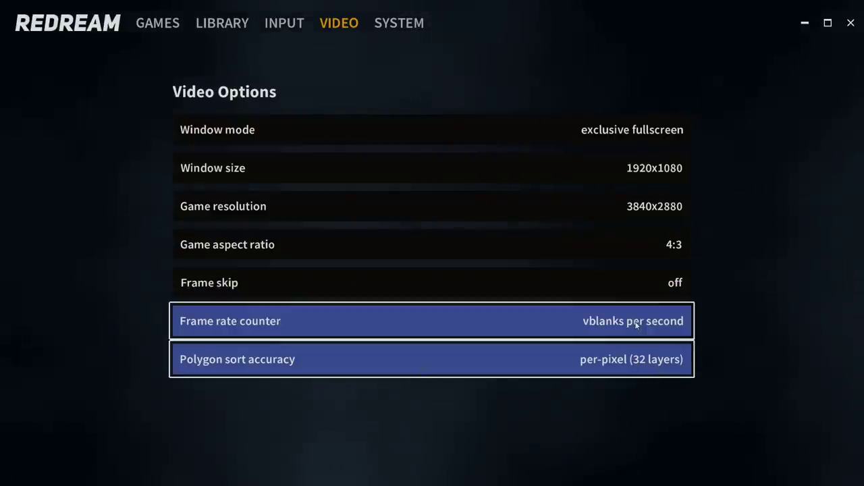
# Launch Soul Calibur from the games list and load the save state in slot 1
pyautogui.click(159, 27)
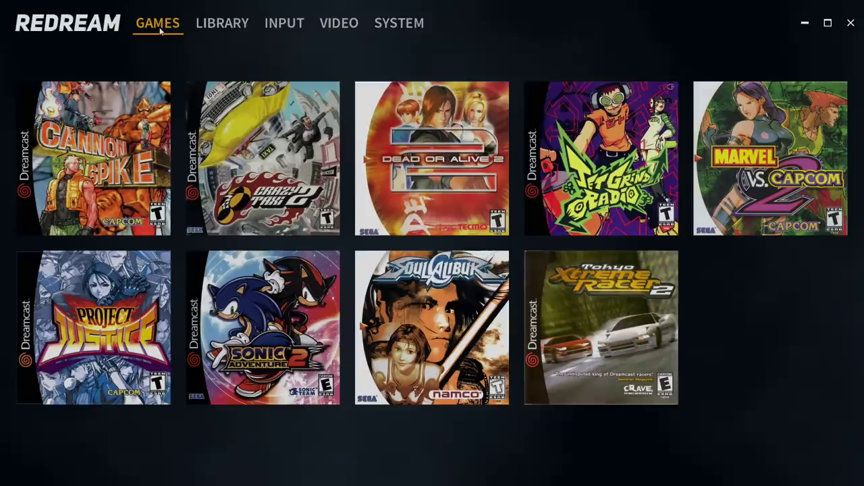
pyautogui.click(486, 323)
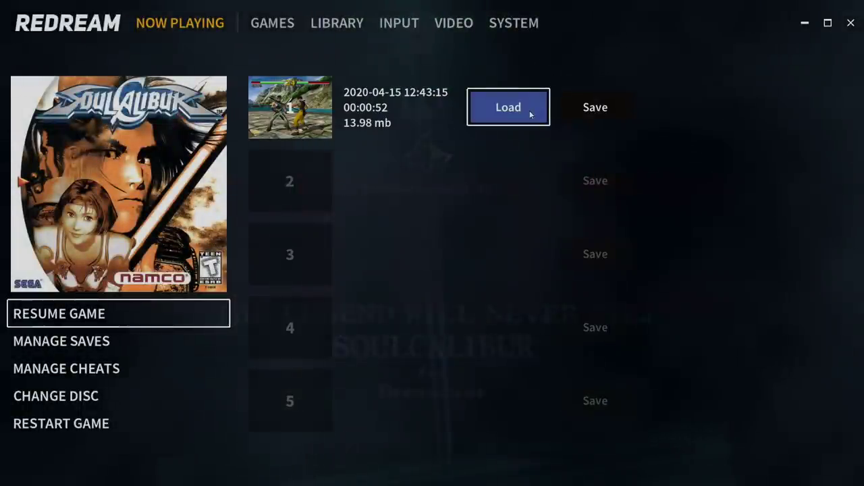
pyautogui.click(531, 108)
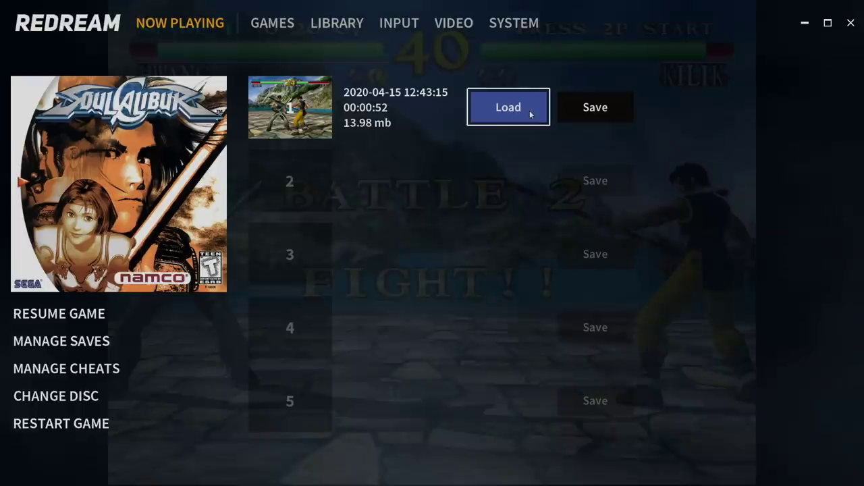
# Turn on the Widescreen cheat for Soul Calibur and restart the game
pyautogui.click(96, 367)
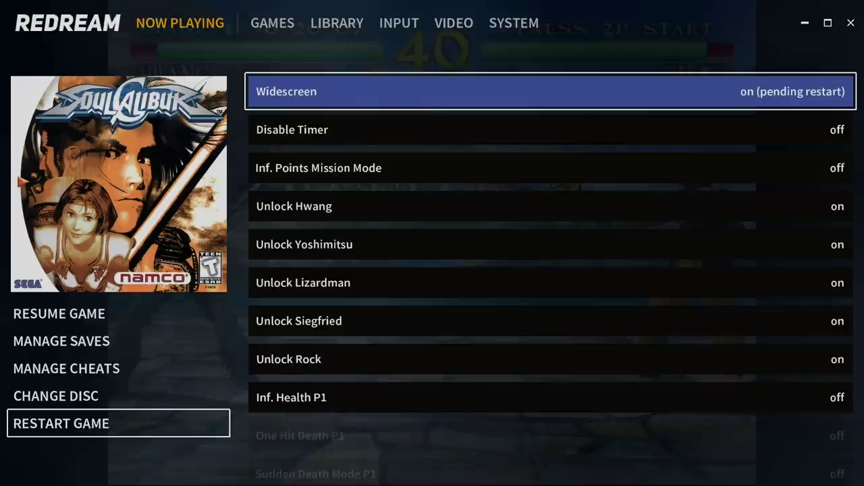
pyautogui.click(101, 424)
# Reload the slot 1 save state in the restarted game and resume the match after a pause
pyautogui.press('Escape')
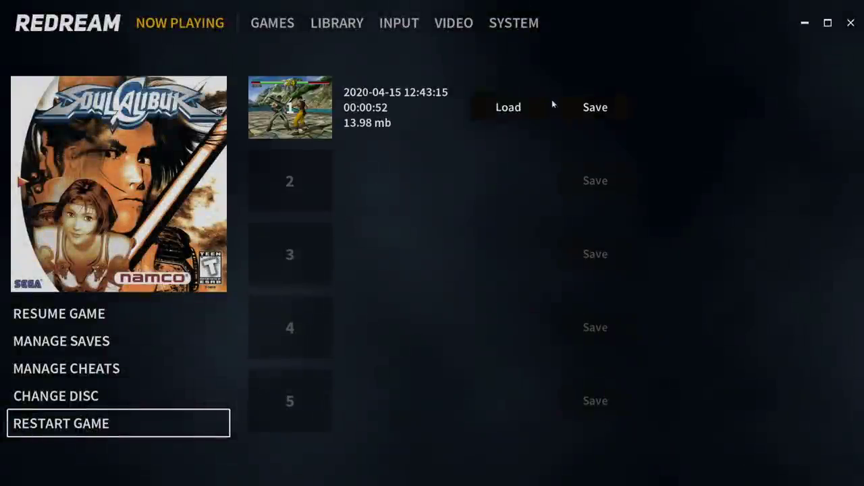
pyautogui.click(507, 112)
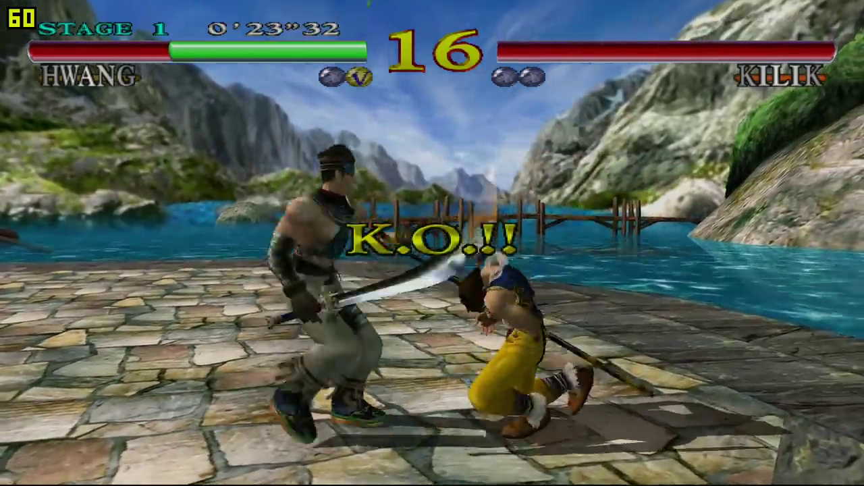
pyautogui.press('Escape')
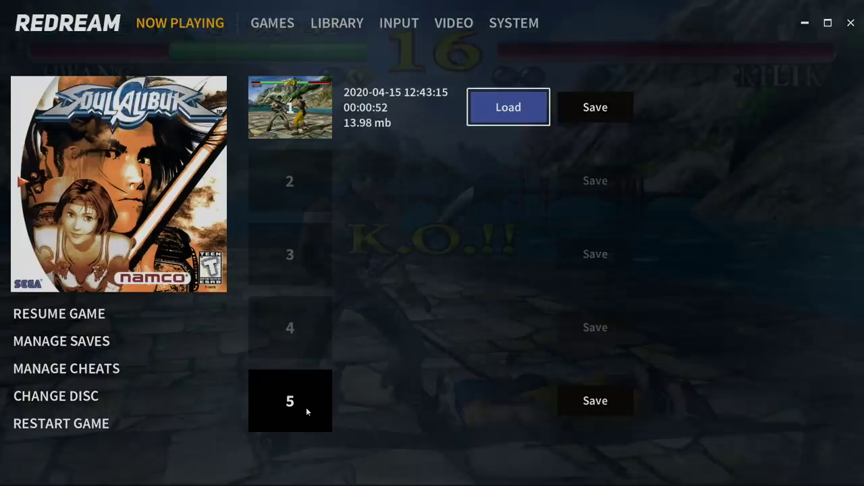
pyautogui.press('Escape')
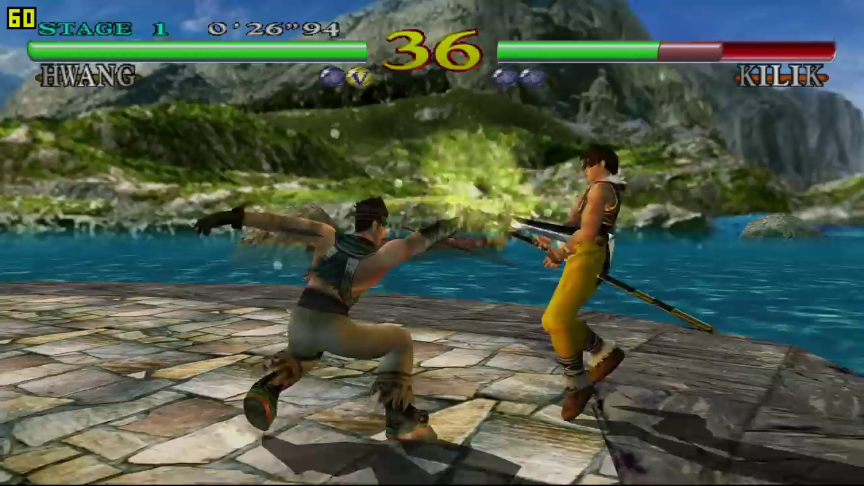
# Leave the Soul Calibur match and launch Jet Grind Radio from the games list
pyautogui.press('Escape')
pyautogui.click(258, 19)
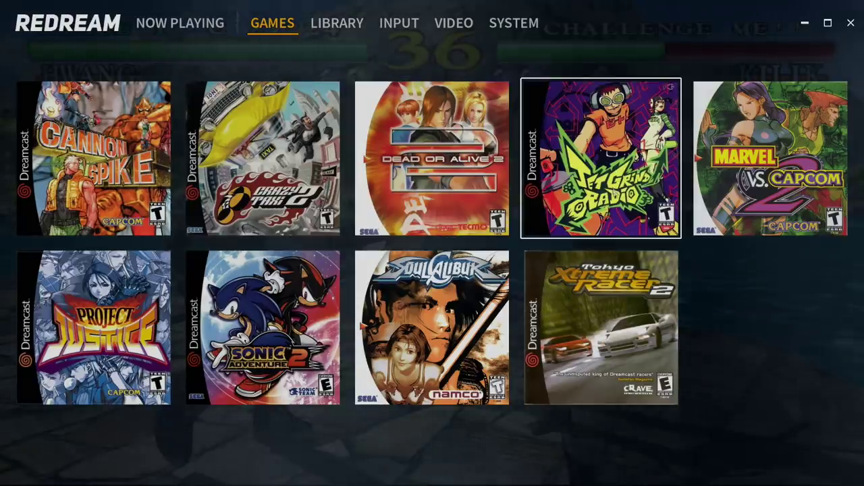
pyautogui.click(633, 220)
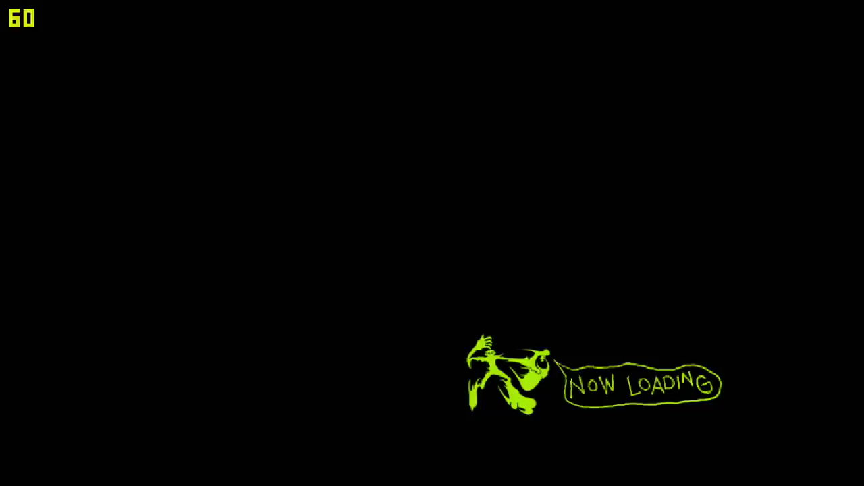
# Check which cheats are offered for Jet Grind Radio and return to the games list
pyautogui.press('Escape')
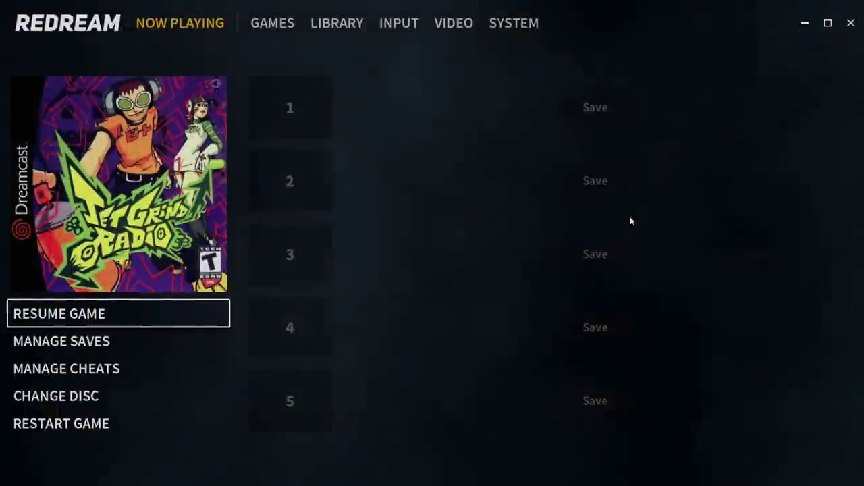
pyautogui.click(84, 379)
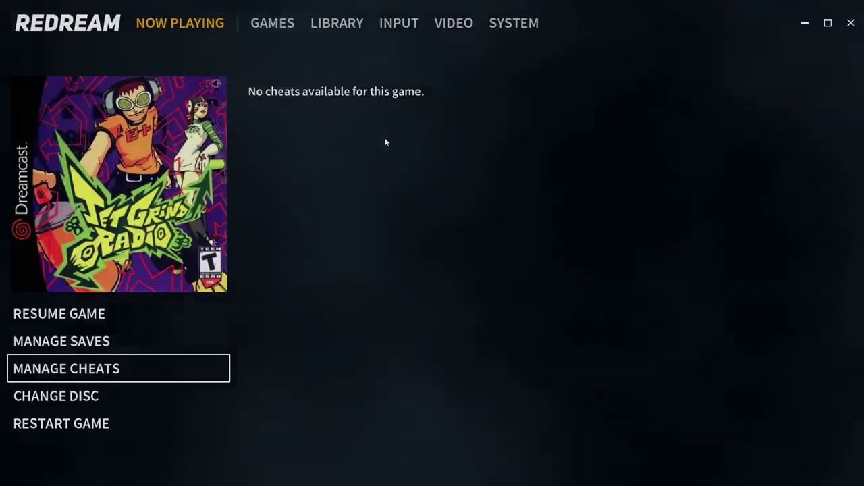
pyautogui.click(258, 28)
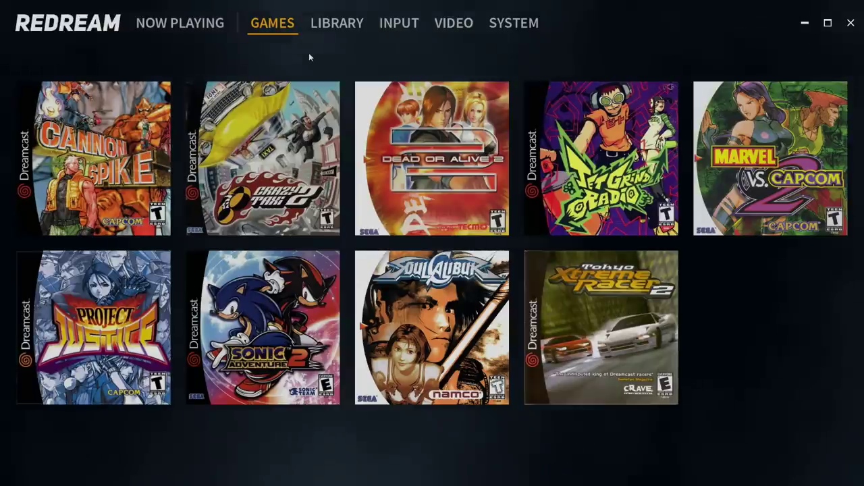